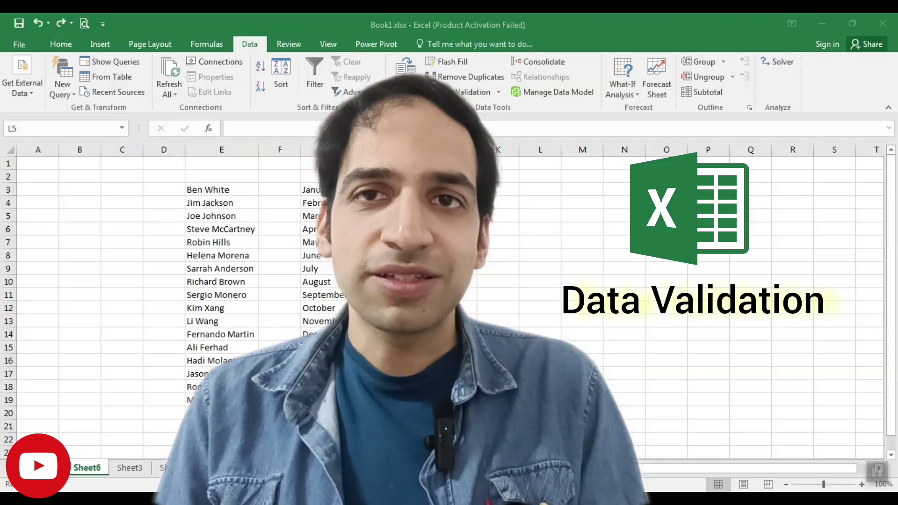
Add a List data validation rule to cell L10 with an in-cell dropdown sourced from =$E$3:$E$20.
left_click(538, 277)
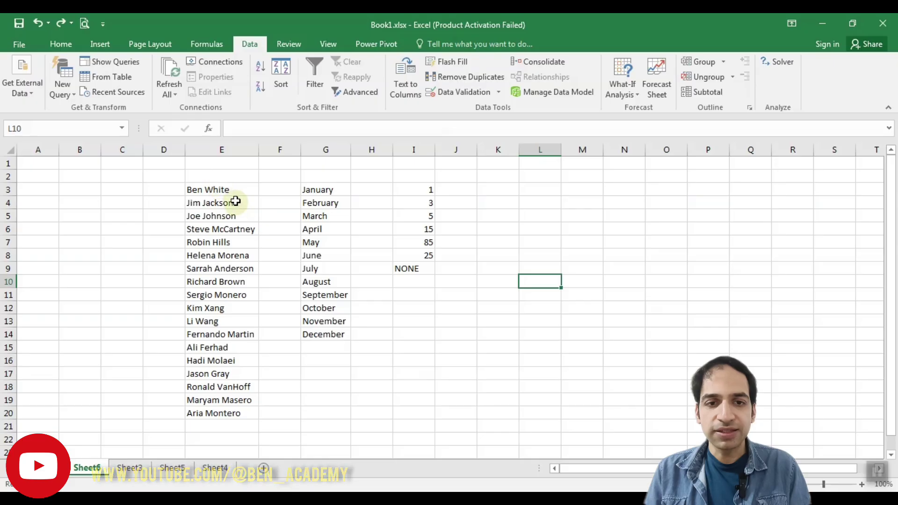
left_click_drag(220, 188, 220, 418)
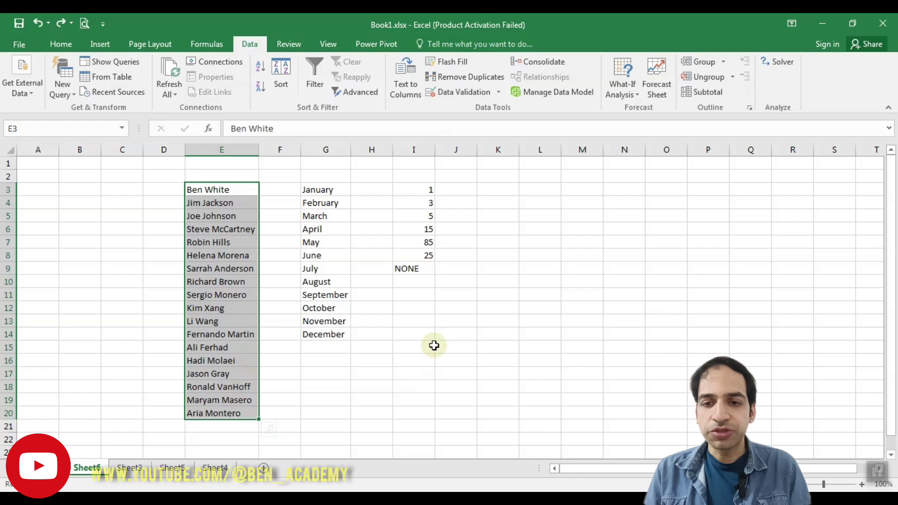
left_click(546, 281)
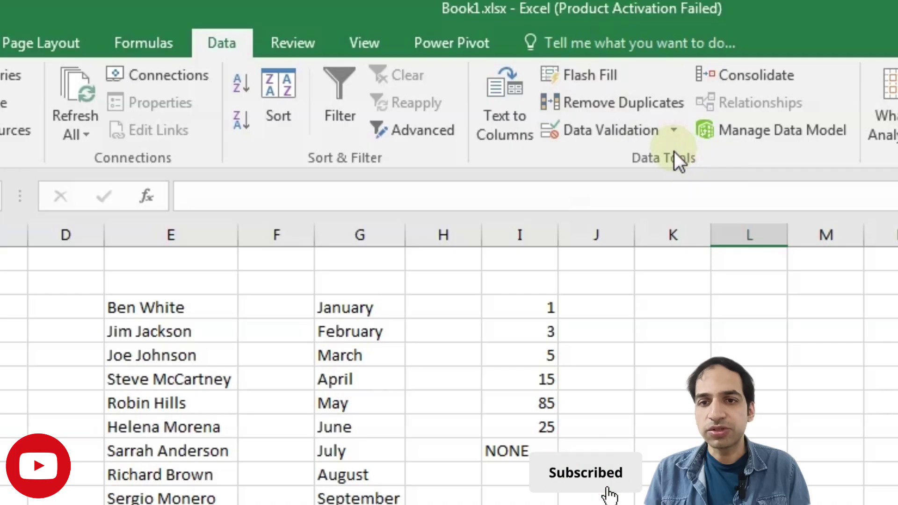
left_click(674, 130)
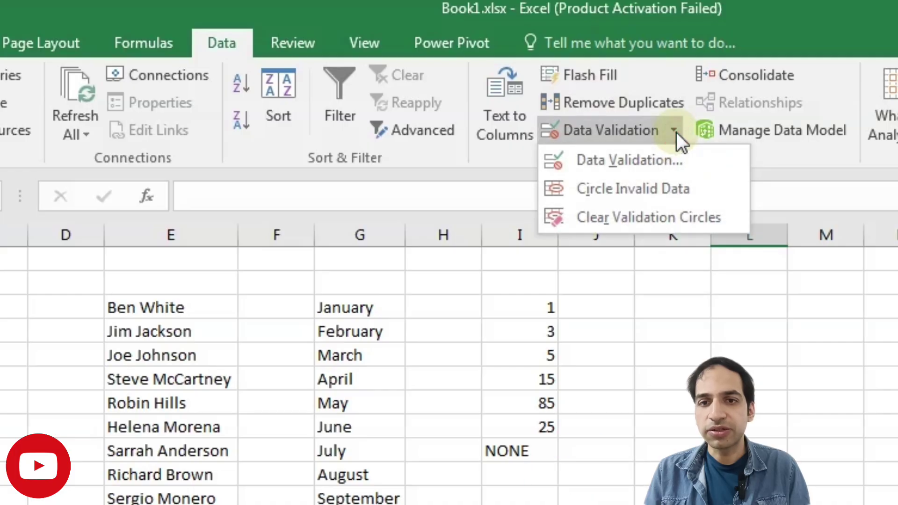
left_click(647, 159)
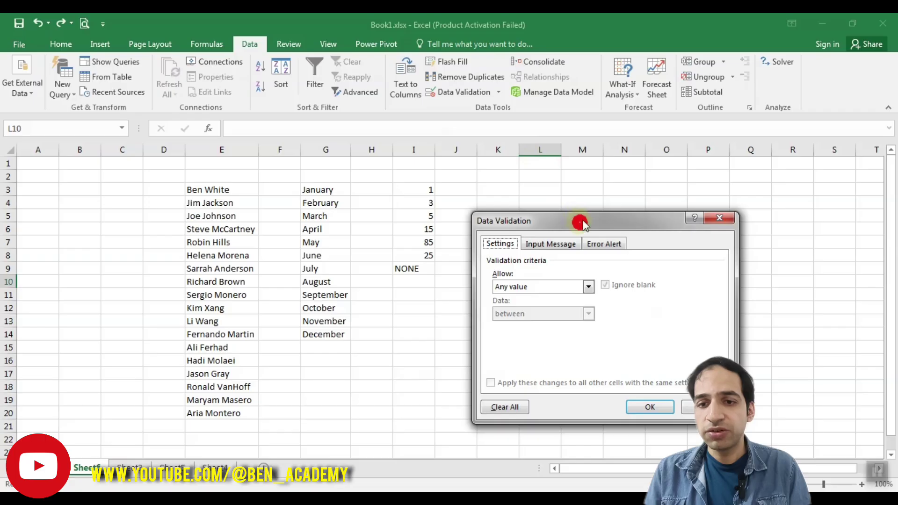
left_click_drag(579, 221, 606, 182)
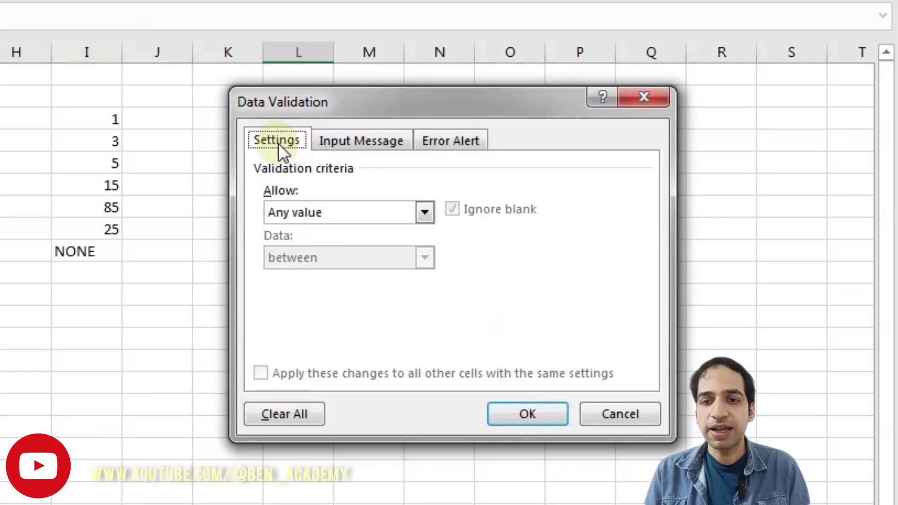
left_click(331, 212)
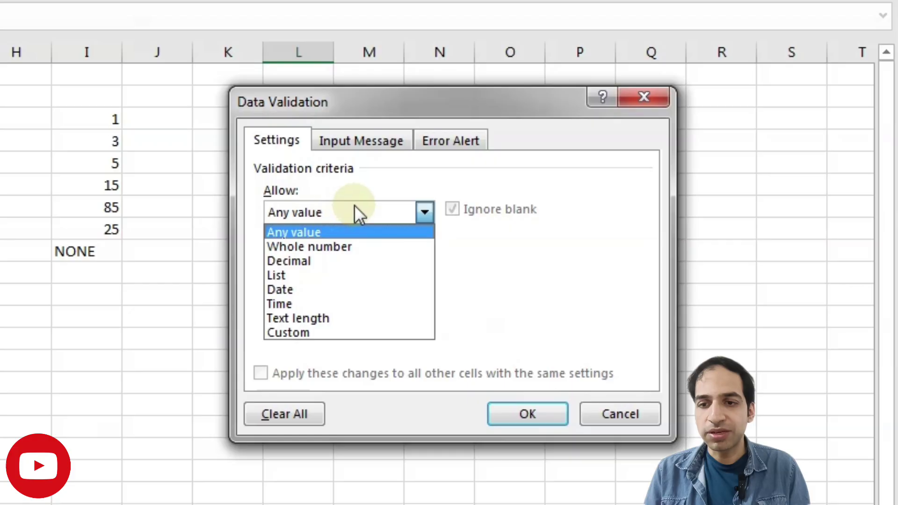
left_click(365, 273)
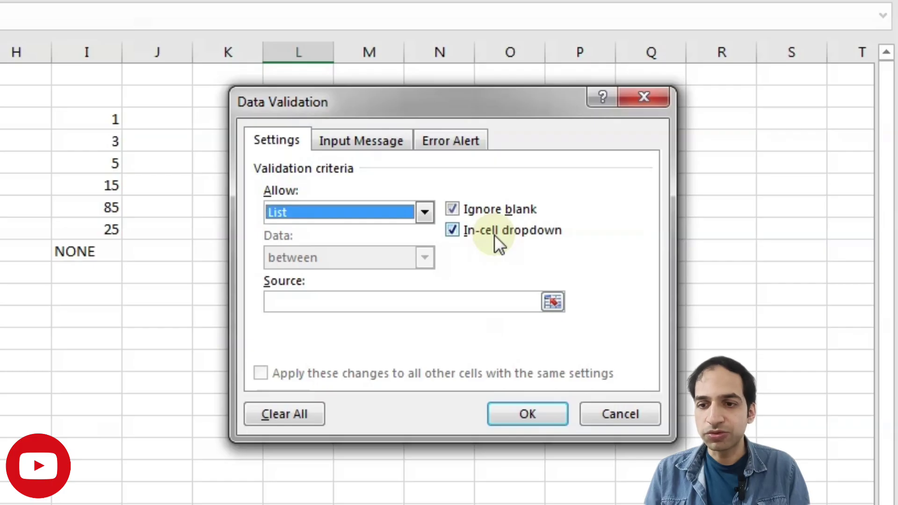
left_click(354, 299)
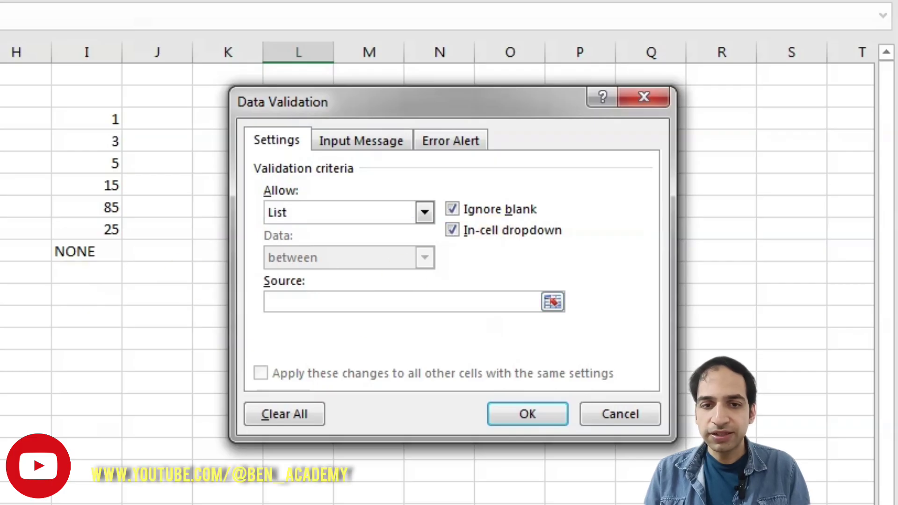
left_click_drag(215, 189, 230, 414)
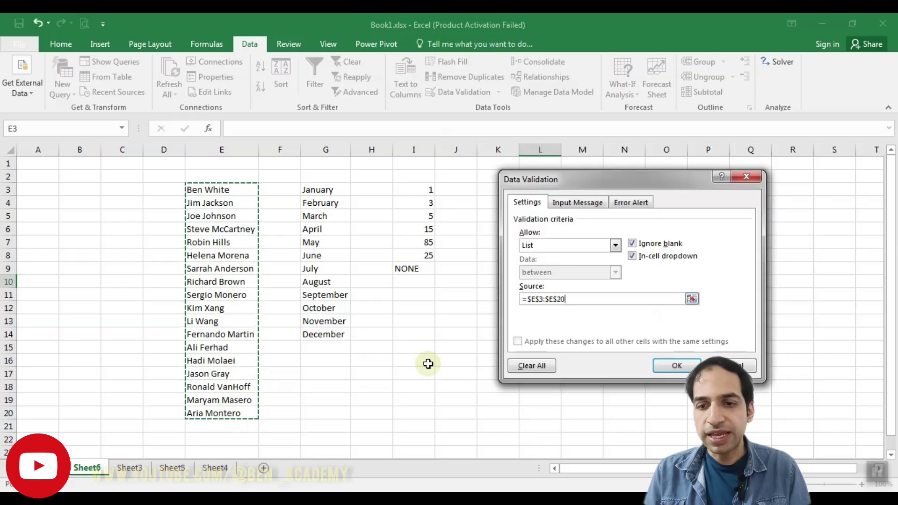
left_click(671, 367)
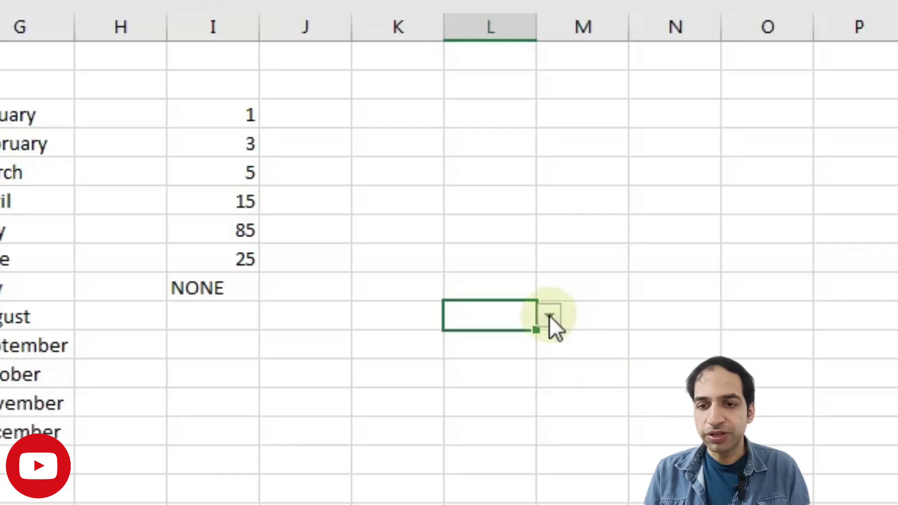
Choose the eighth name of the source list in L10's dropdown and fit column L's width to its contents.
left_click(549, 315)
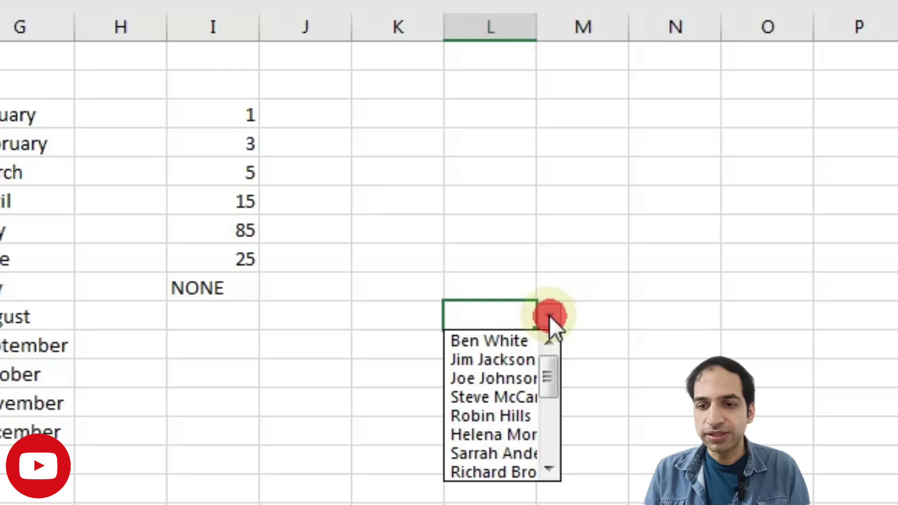
left_click_drag(548, 357, 548, 378)
left_click(500, 434)
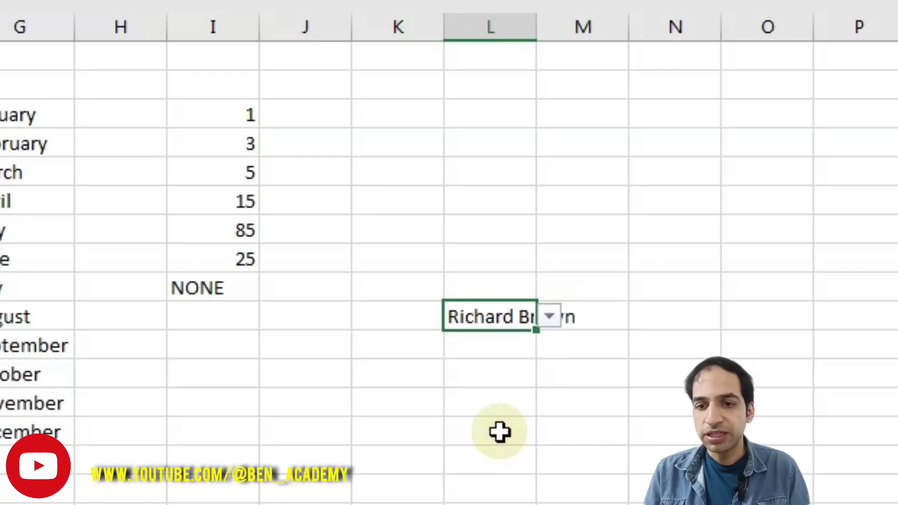
double_click(534, 26)
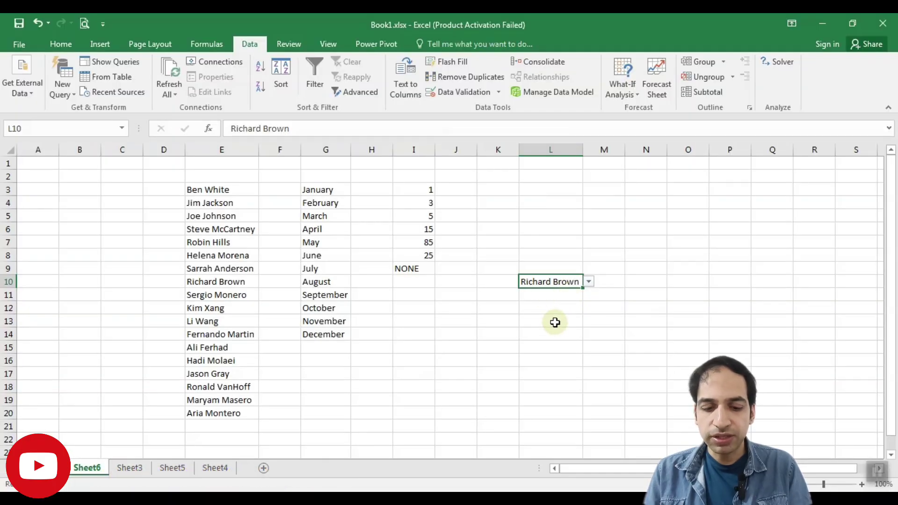
Try to enter just a first name that is not a list item in L10, and discard the entry.
type("Ben")
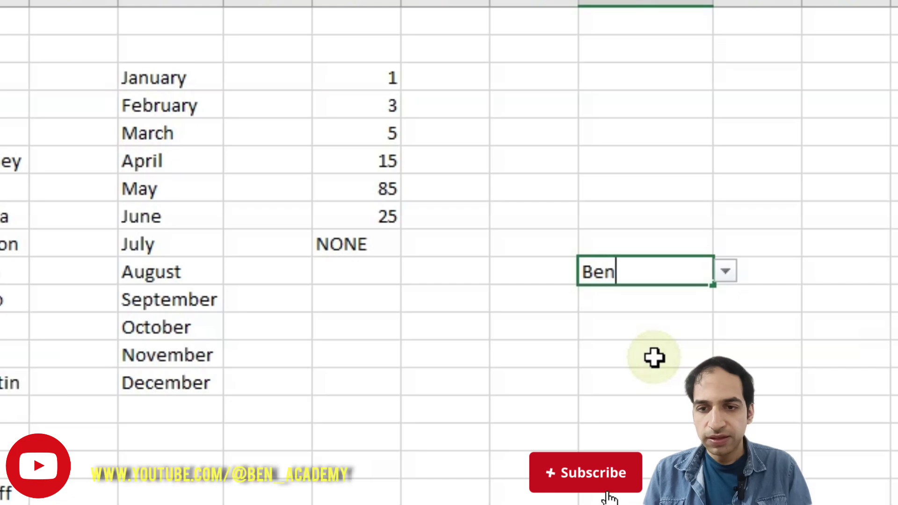
key("Return")
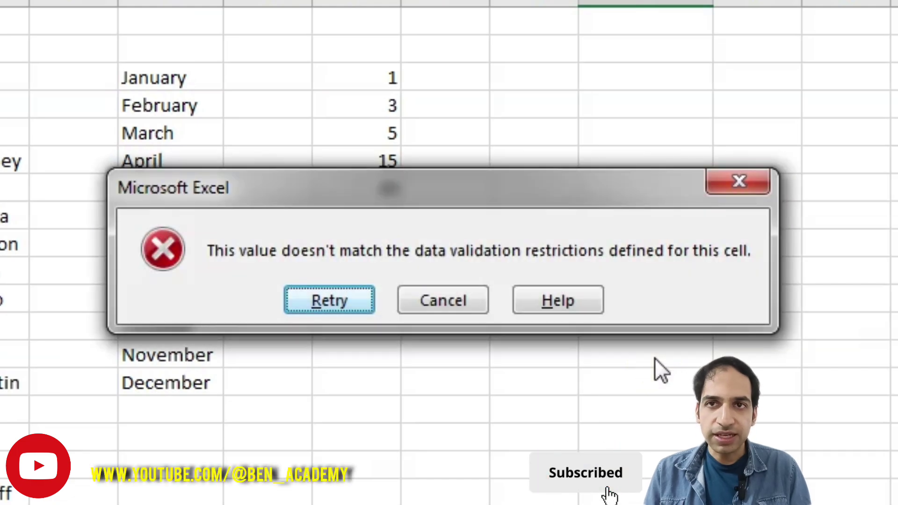
left_click(440, 305)
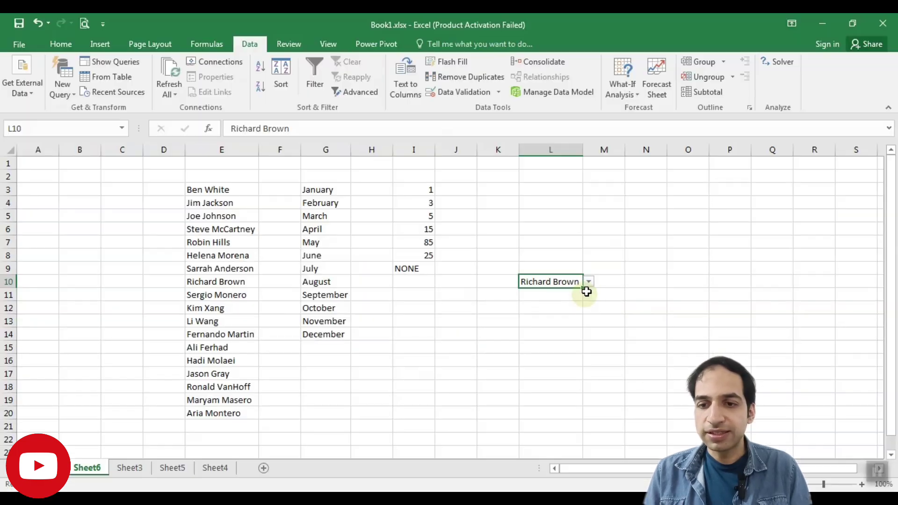
Look through the names offered in L10's dropdown without choosing another one.
left_click(725, 272)
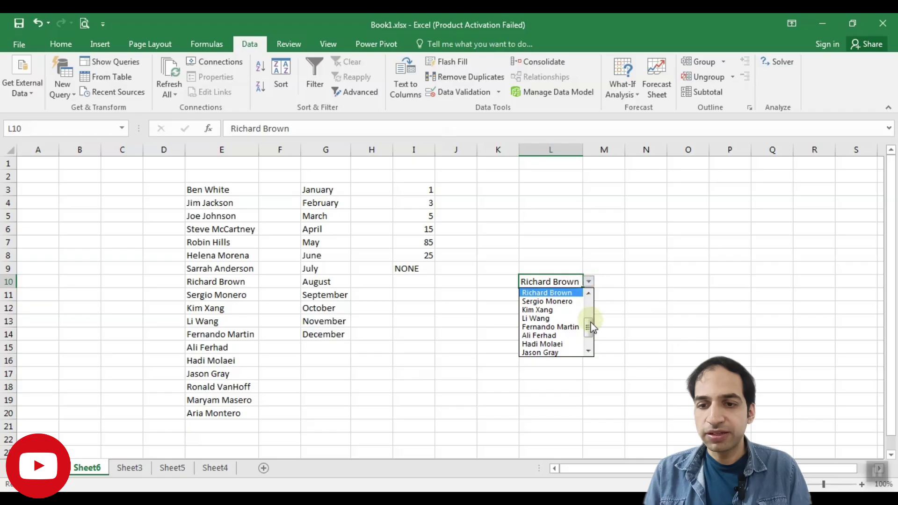
left_click_drag(591, 328, 586, 281)
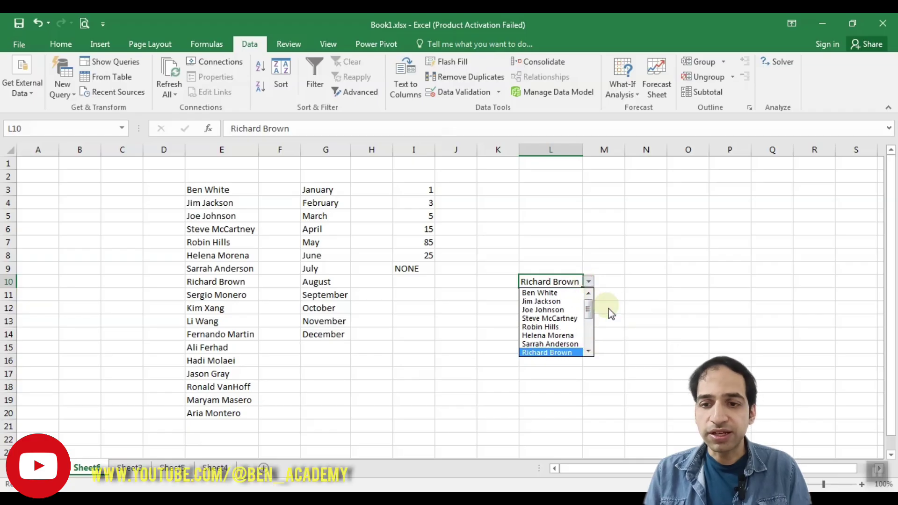
key("Escape")
key("Right")
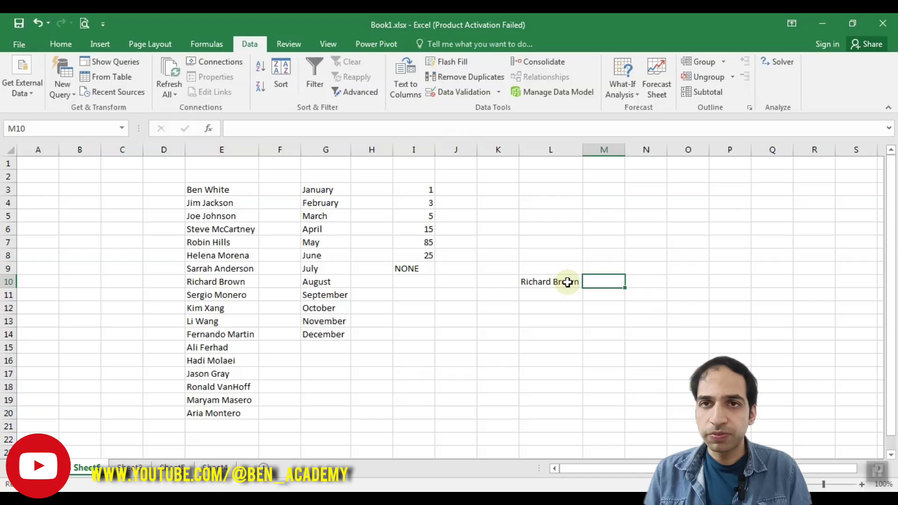
left_click(557, 284)
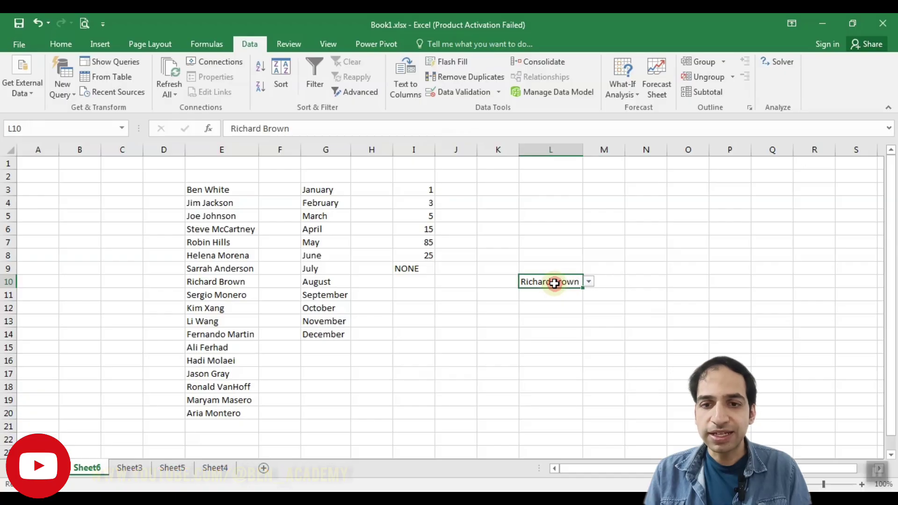
Add a List data validation rule to cell L11 with an in-cell dropdown sourced from cells I3 to I9.
left_click(563, 300)
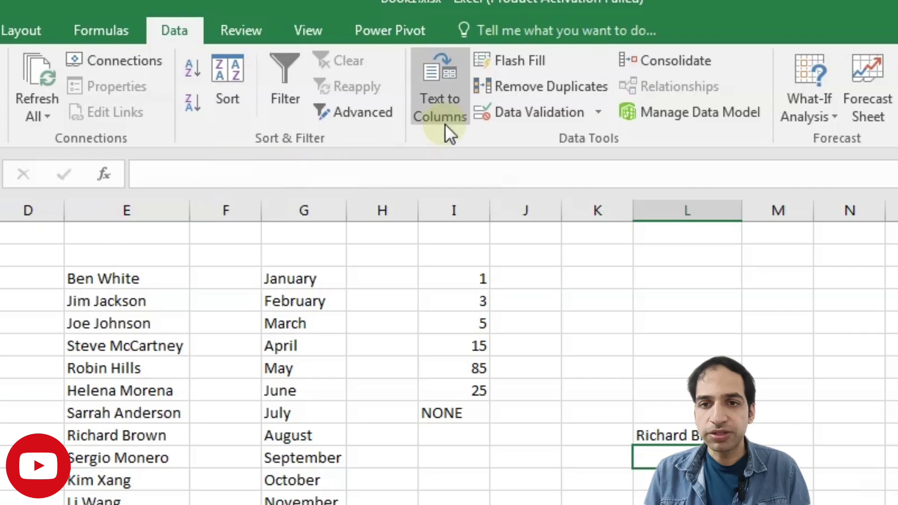
left_click(600, 113)
left_click(596, 143)
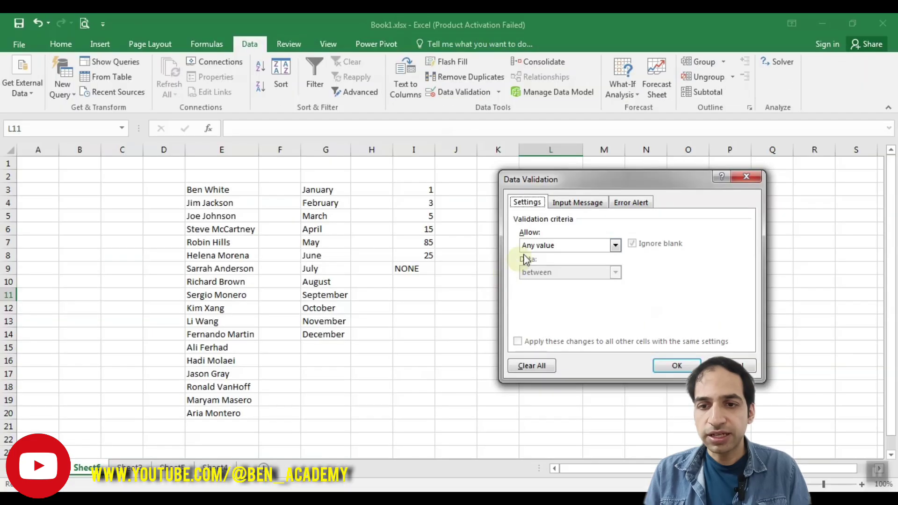
left_click(538, 245)
left_click(536, 282)
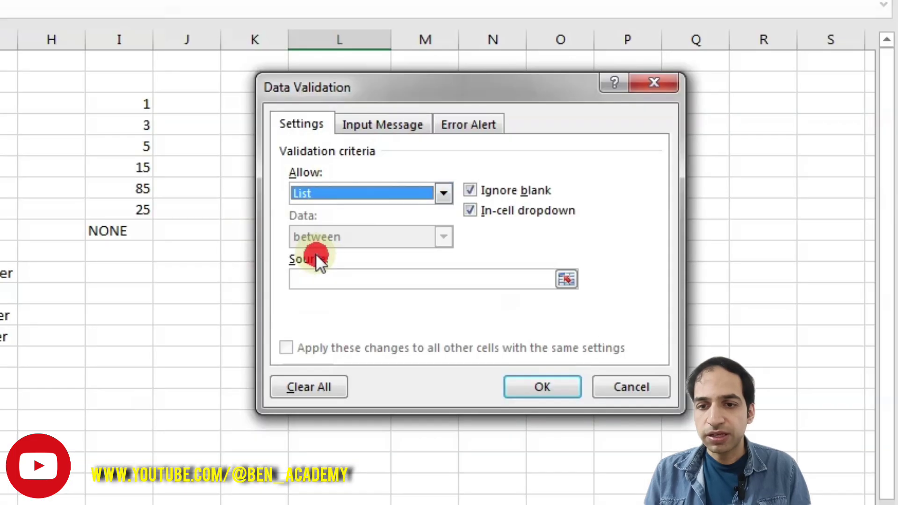
left_click(328, 272)
left_click_drag(115, 97, 129, 223)
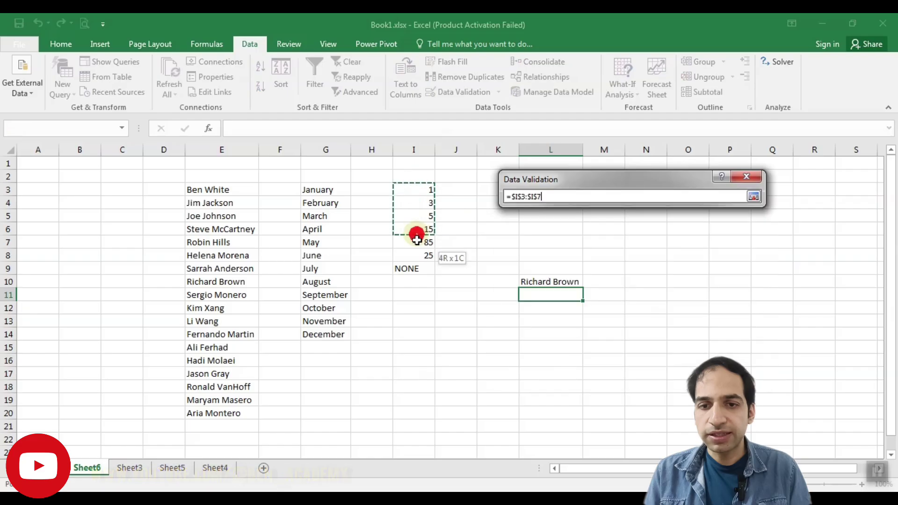
left_click_drag(419, 263, 419, 263)
left_click(678, 365)
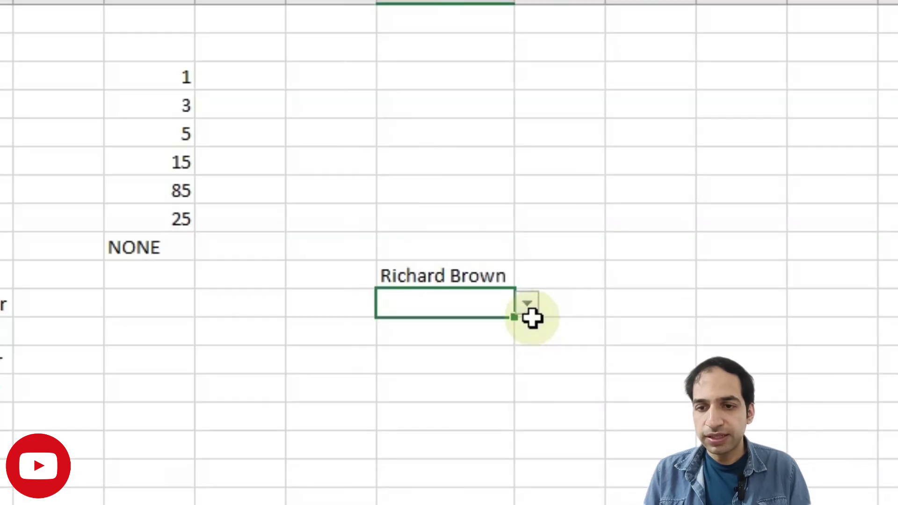
Choose 85 from the dropdown in cell L11.
left_click(590, 302)
left_click(574, 294)
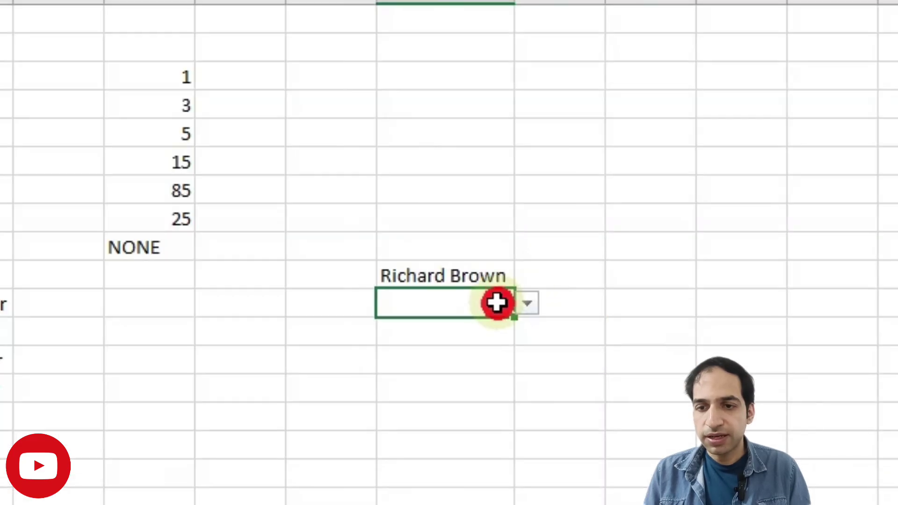
left_click(527, 305)
left_click(429, 399)
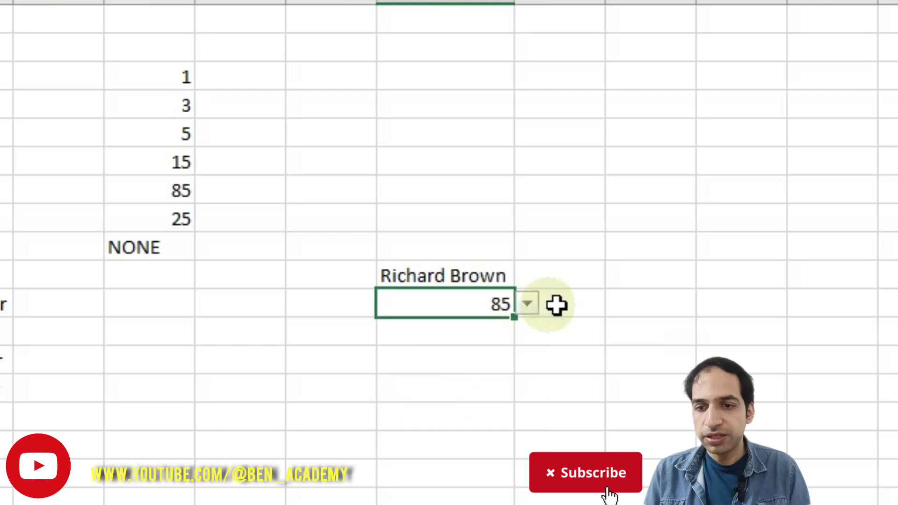
Enter the formula =L11+2 in cell M11, beside the number dropdown.
left_click(578, 303)
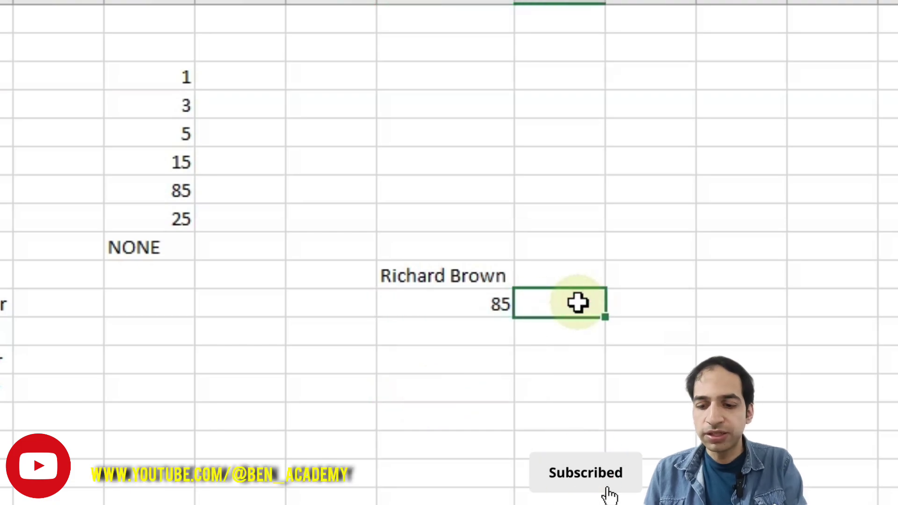
type("=")
left_click(467, 303)
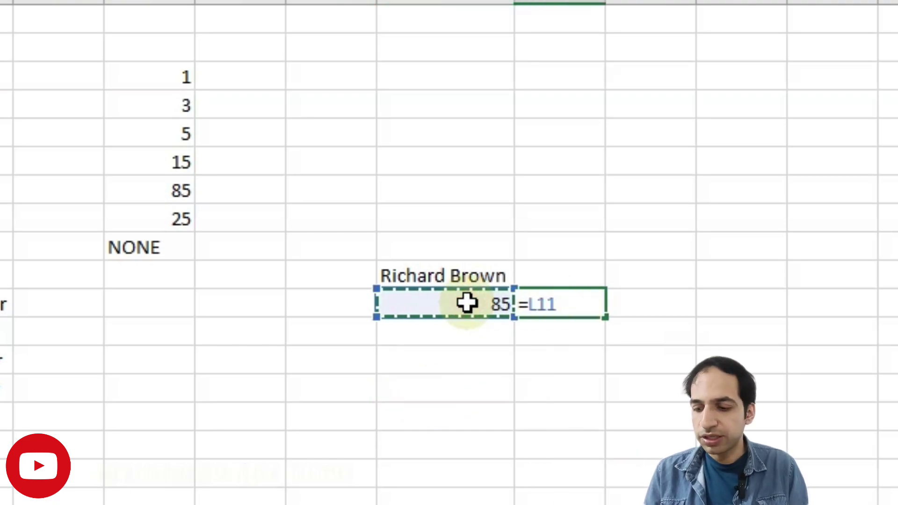
type("+2")
key("Return")
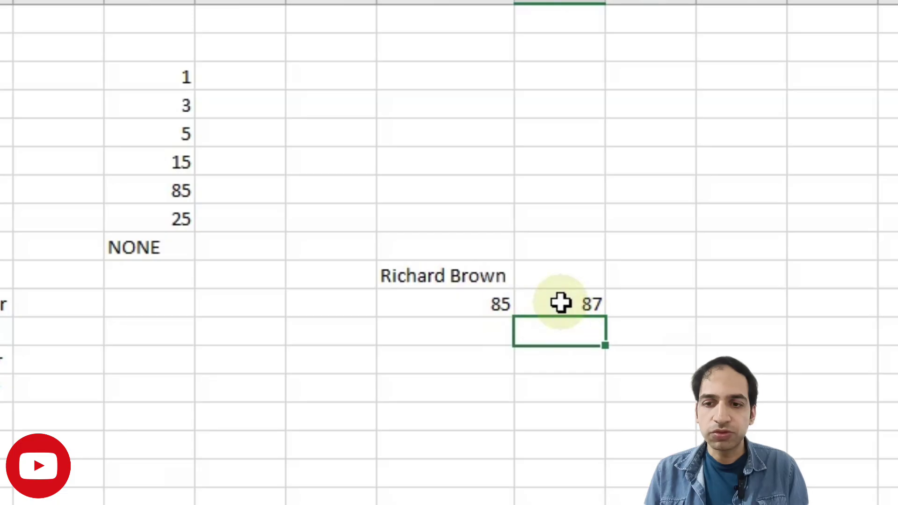
Enter the formula =LEN(L10) in cell M10 to count the characters of the chosen name.
left_click(550, 279)
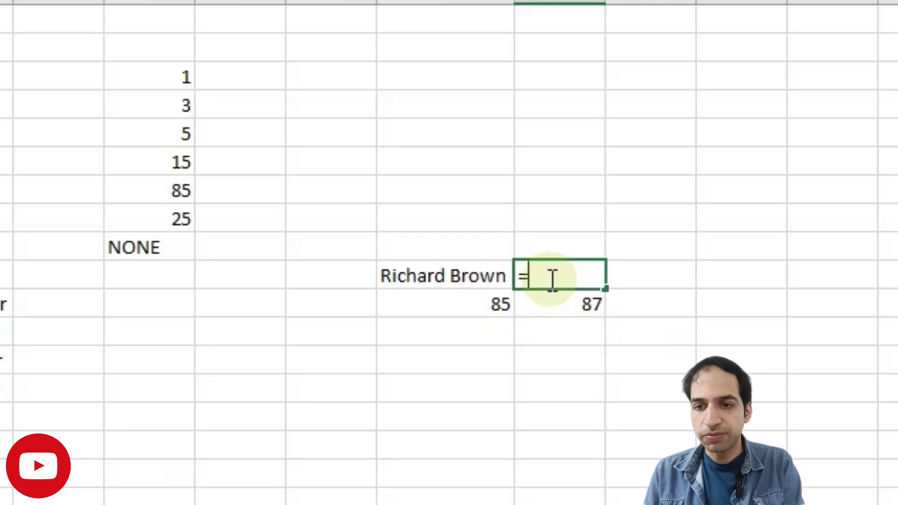
type("=len(")
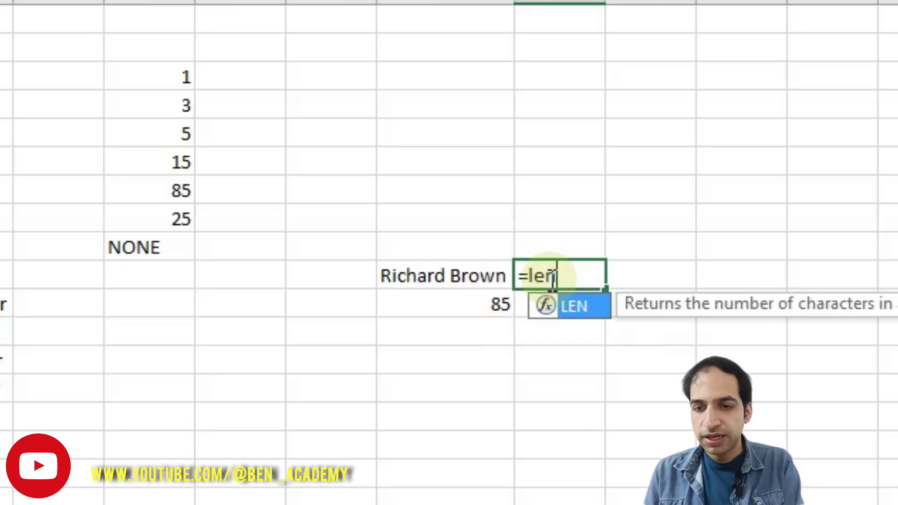
left_click(486, 273)
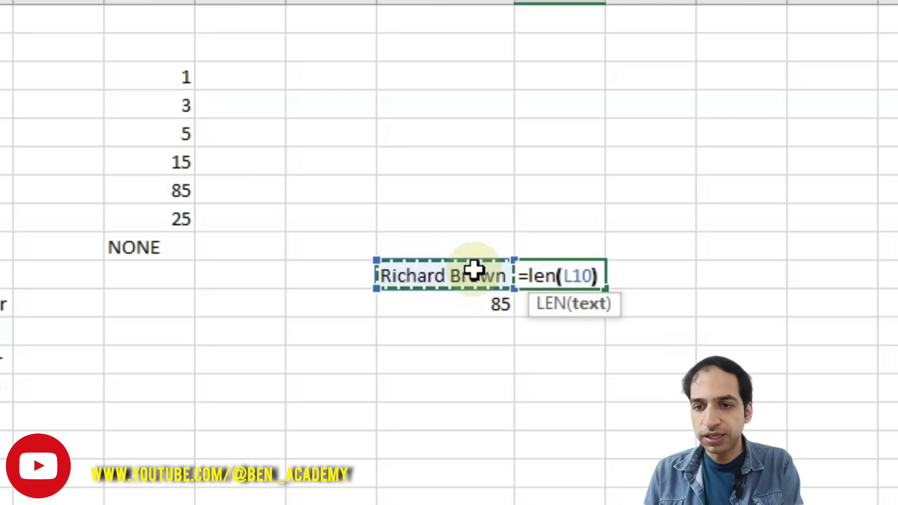
key("Return")
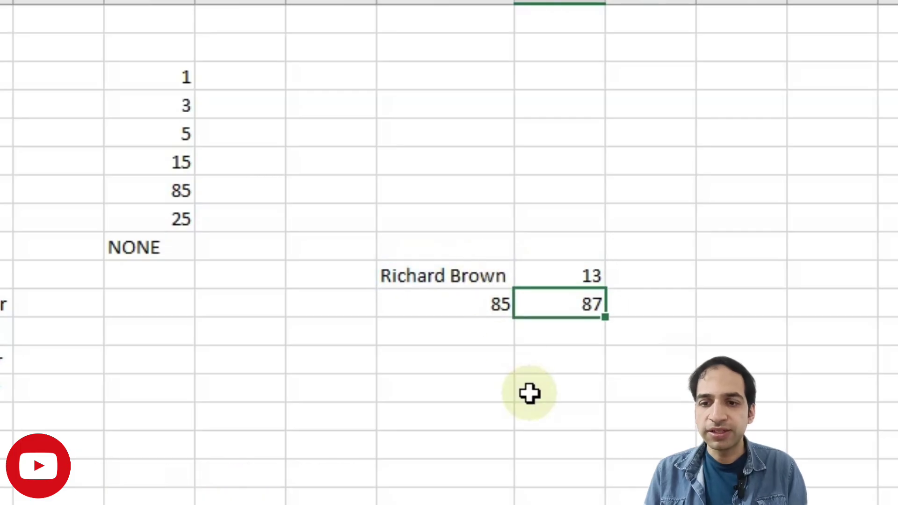
Clear the formulas in M10 and M11, then enter the plain value 85 in M11.
left_click_drag(568, 274, 570, 305)
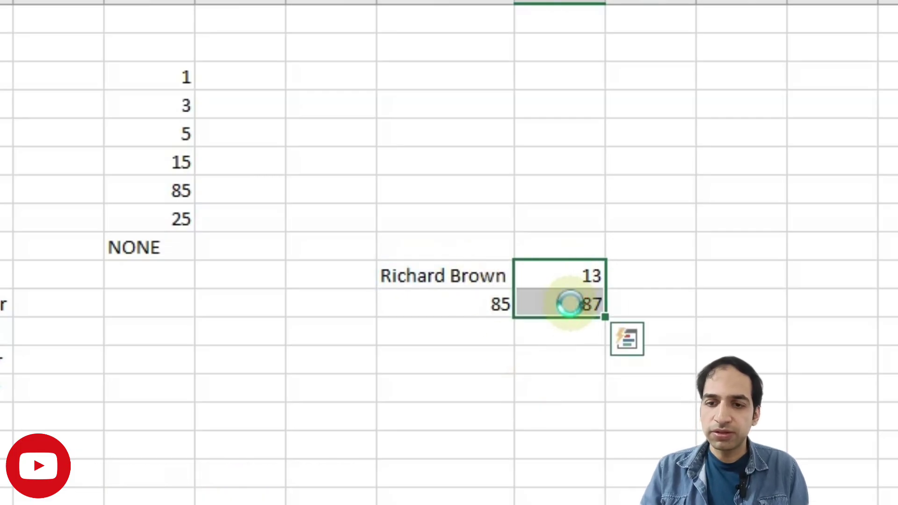
key("Delete")
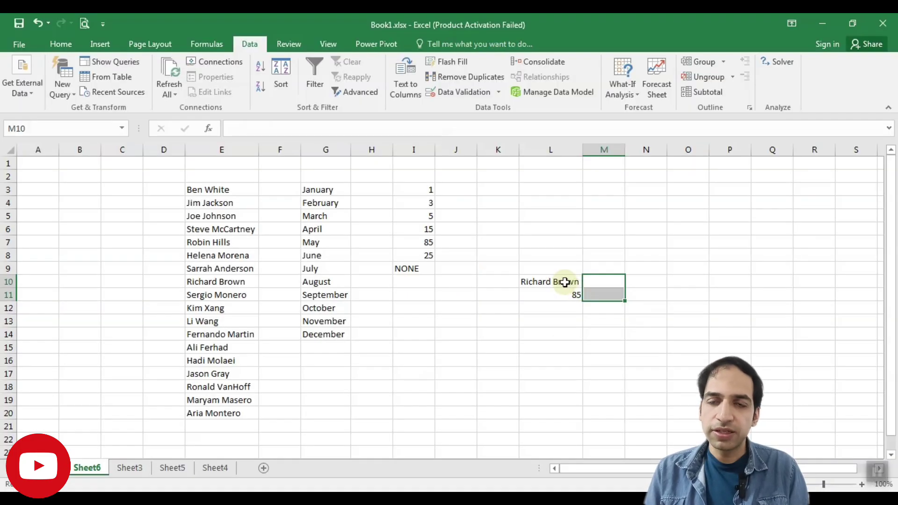
left_click(565, 282)
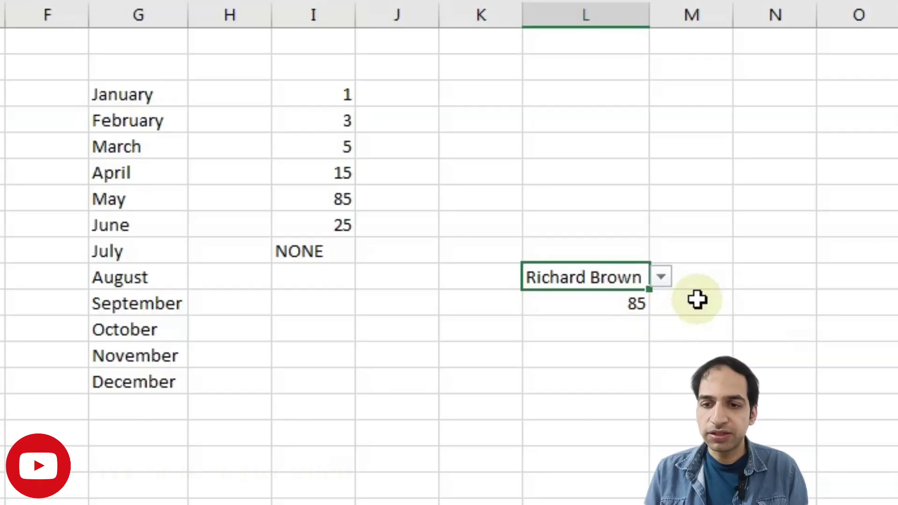
left_click(607, 293)
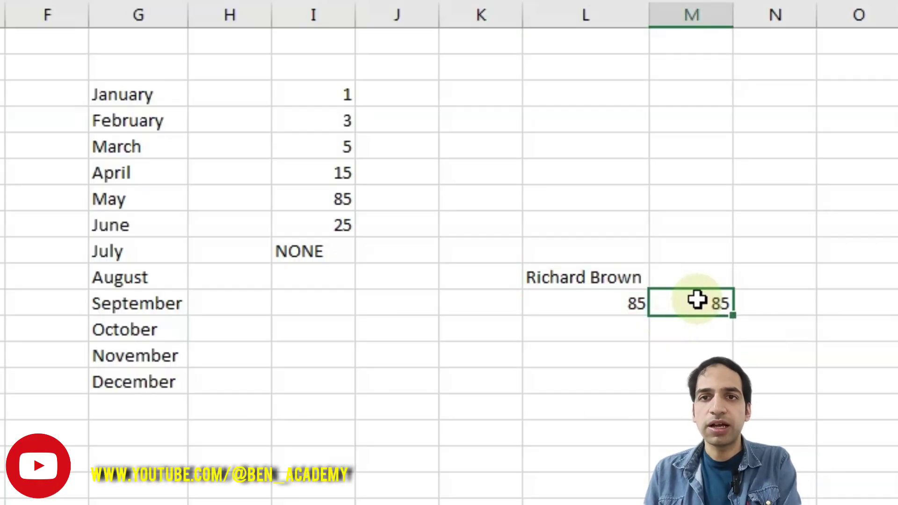
key("Return")
Choose NONE from the dropdown in cell L11.
left_click(616, 302)
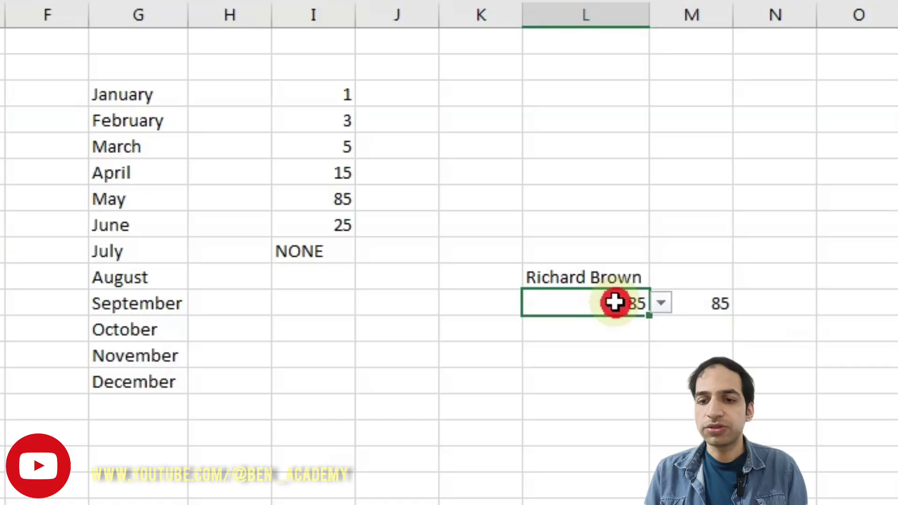
left_click(660, 304)
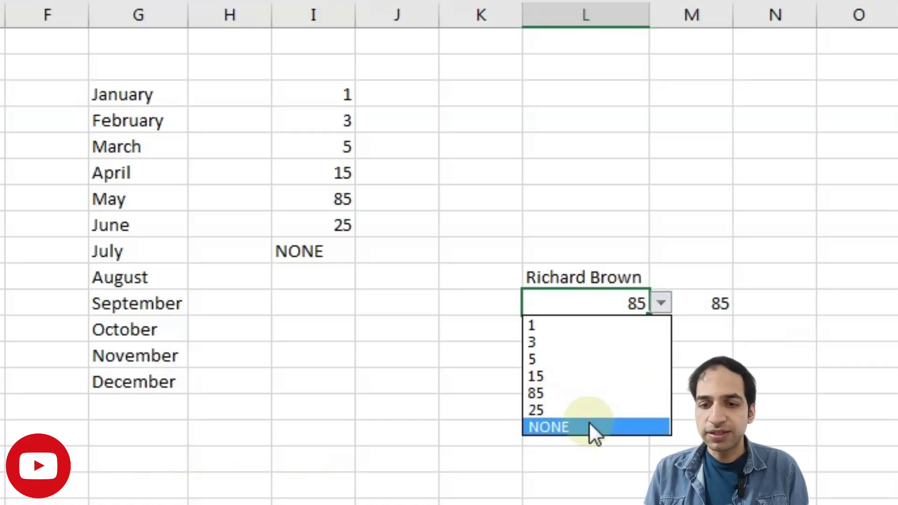
left_click(554, 426)
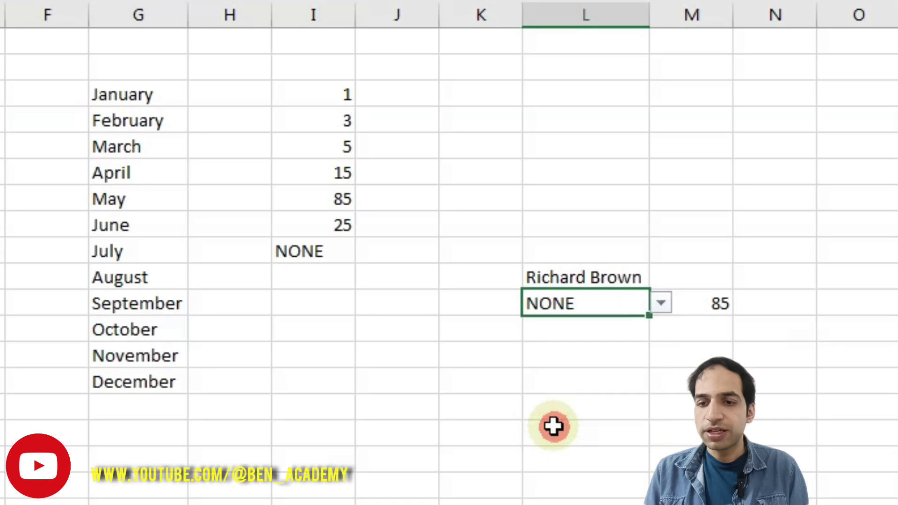
Enter a formula in cell L13 that calculates with the value chosen in L11.
left_click(596, 360)
type("=")
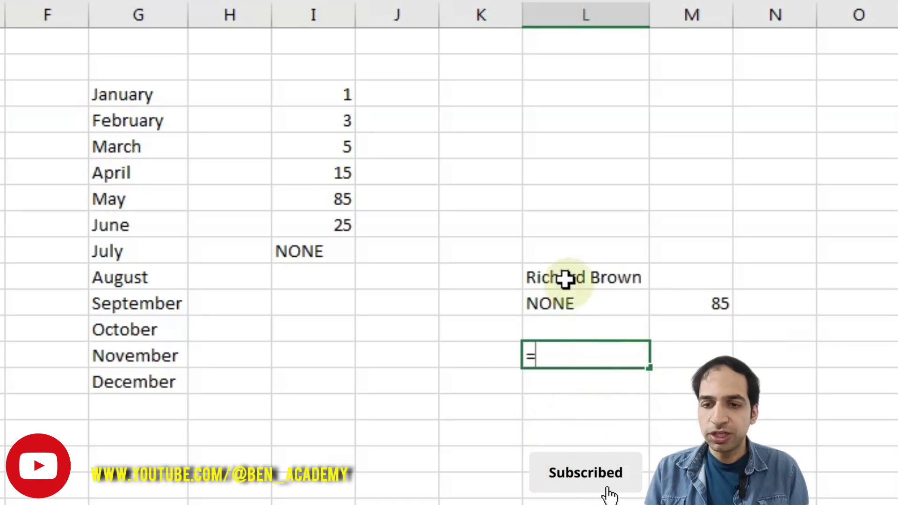
left_click(567, 302)
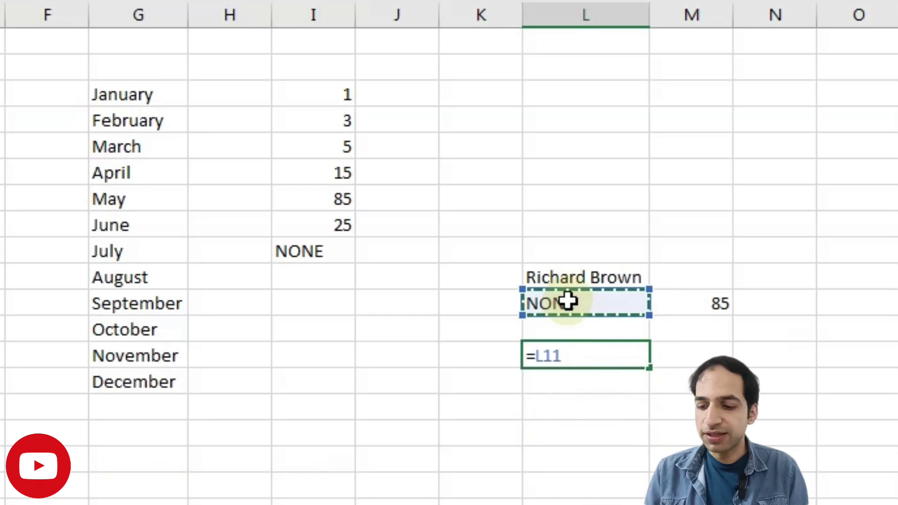
key("Return")
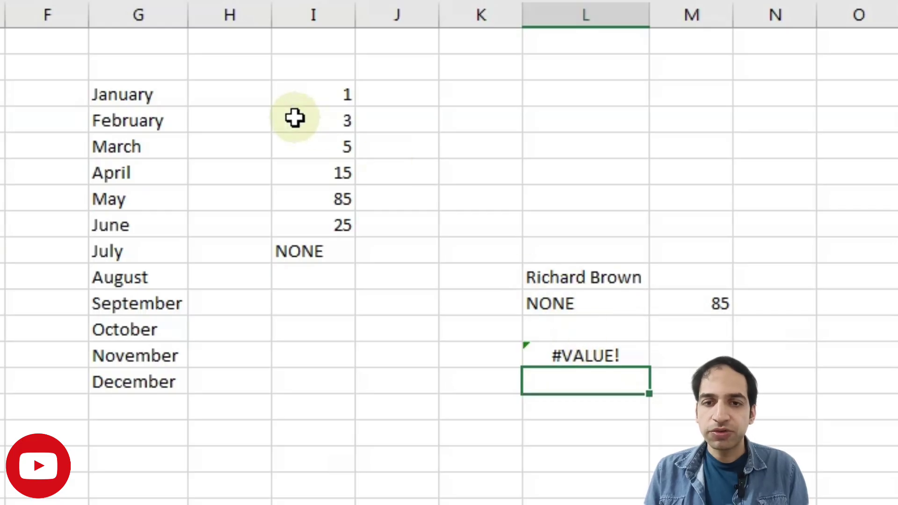
left_click_drag(297, 96, 311, 242)
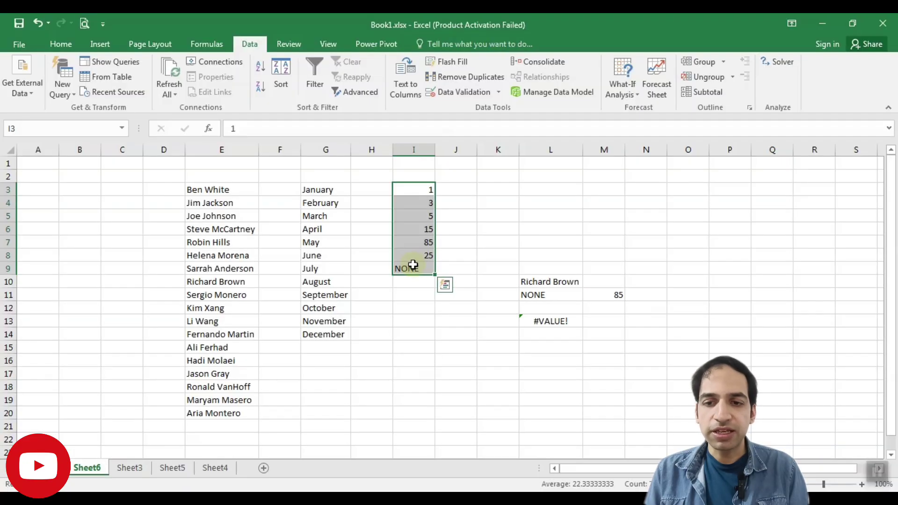
left_click(544, 369)
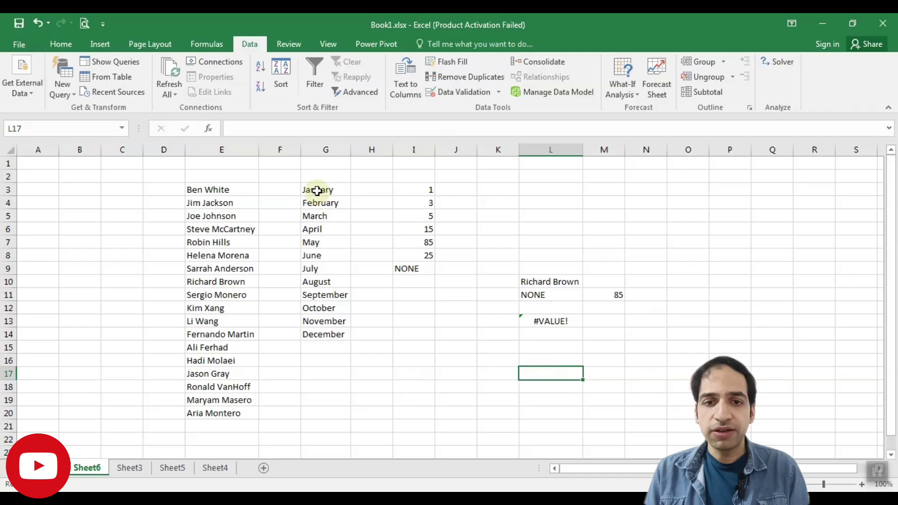
left_click_drag(317, 191, 336, 330)
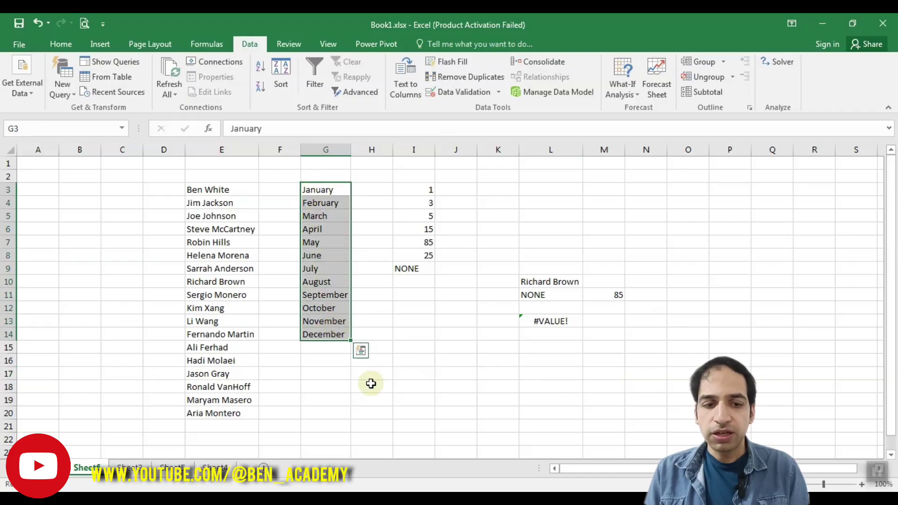
Add a List data validation rule to cell K18 with an in-cell dropdown and the typed source 1,3,8,15,20,56,125,0.
left_click(494, 387)
left_click(498, 93)
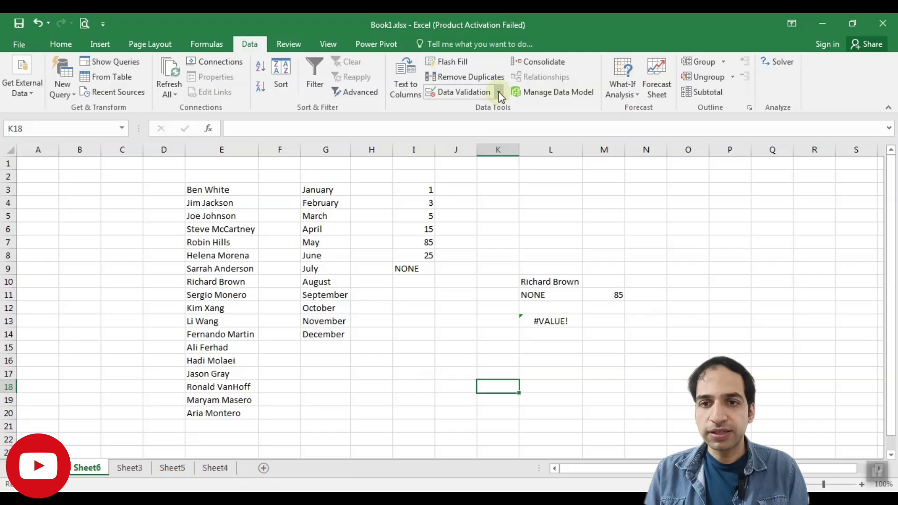
left_click(495, 108)
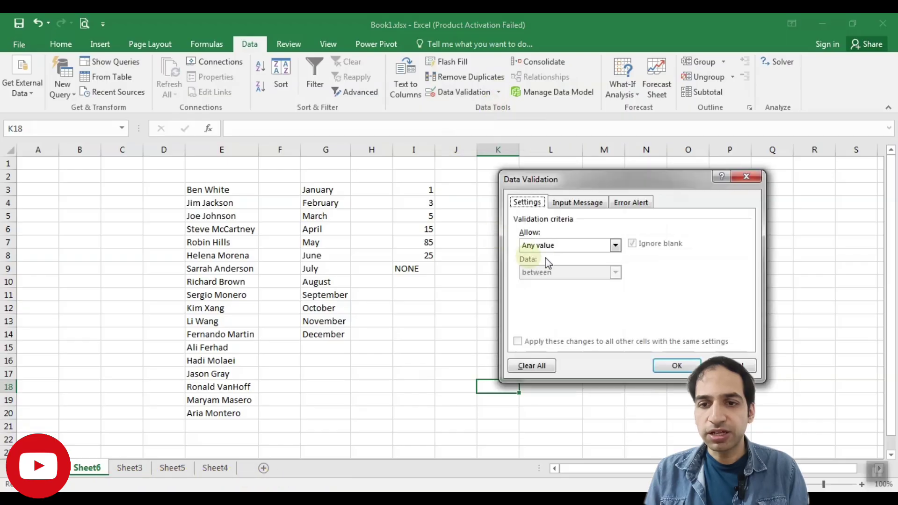
left_click(565, 245)
left_click(552, 282)
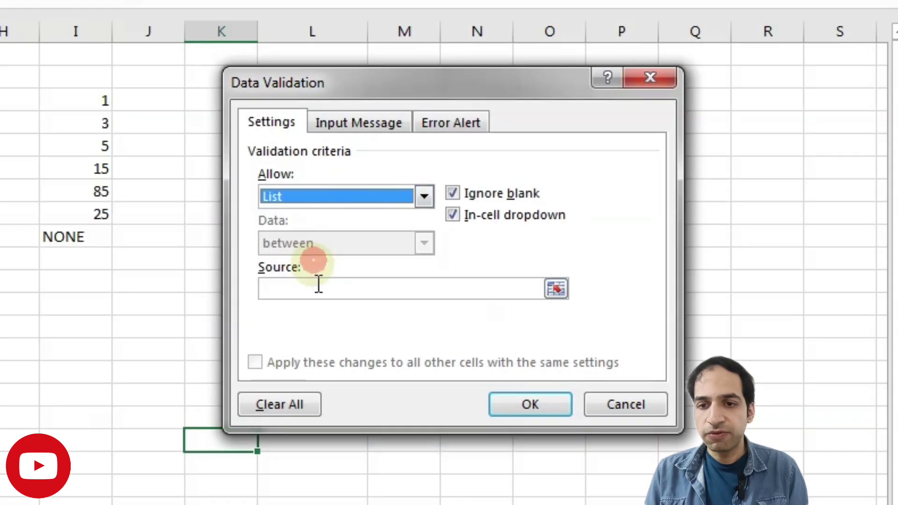
left_click(315, 284)
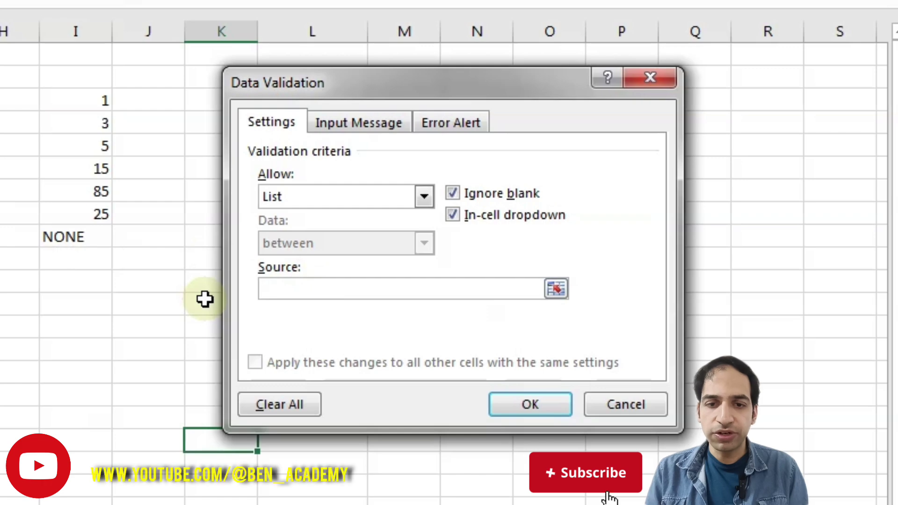
type("1,")
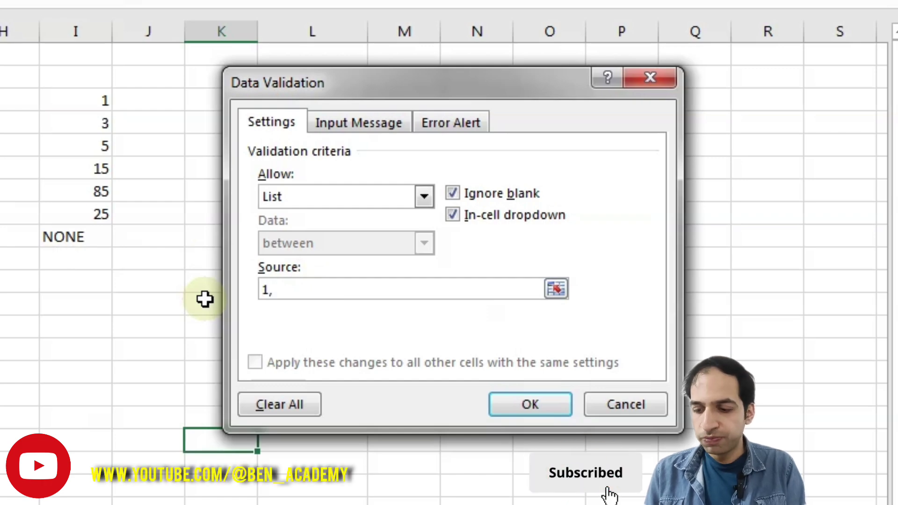
type("3,8,15,20,56,12")
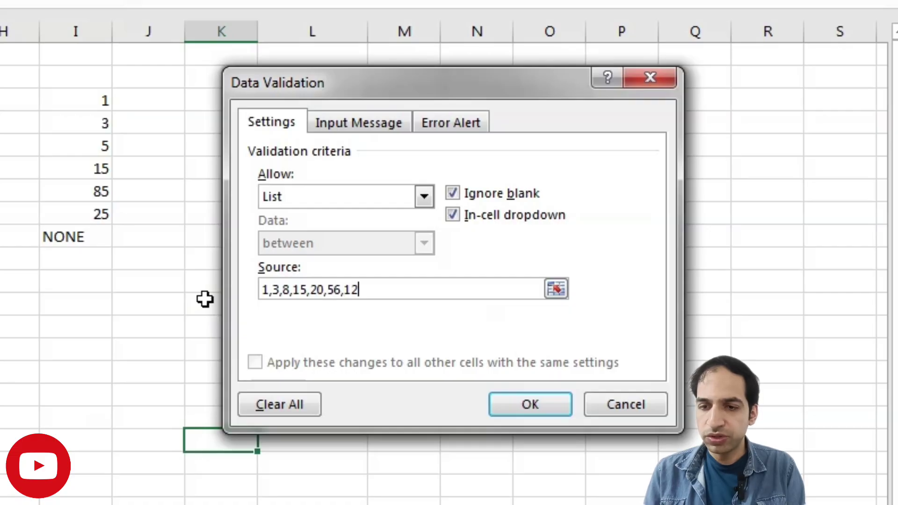
type("5,0")
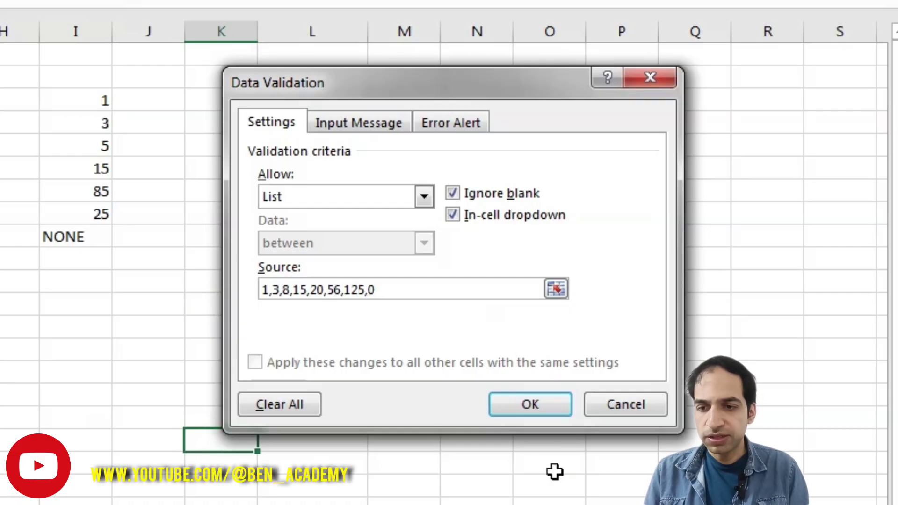
left_click(517, 406)
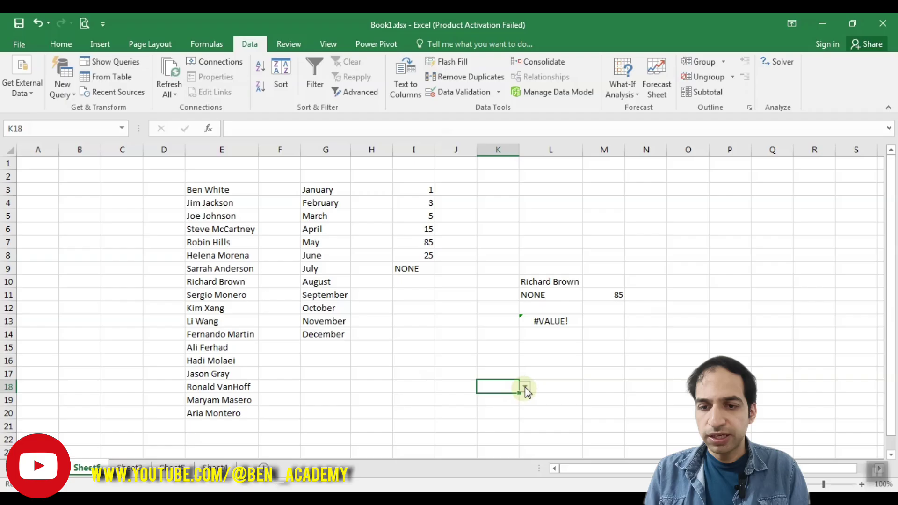
Choose 15 from the dropdown in cell K18.
left_click(266, 440)
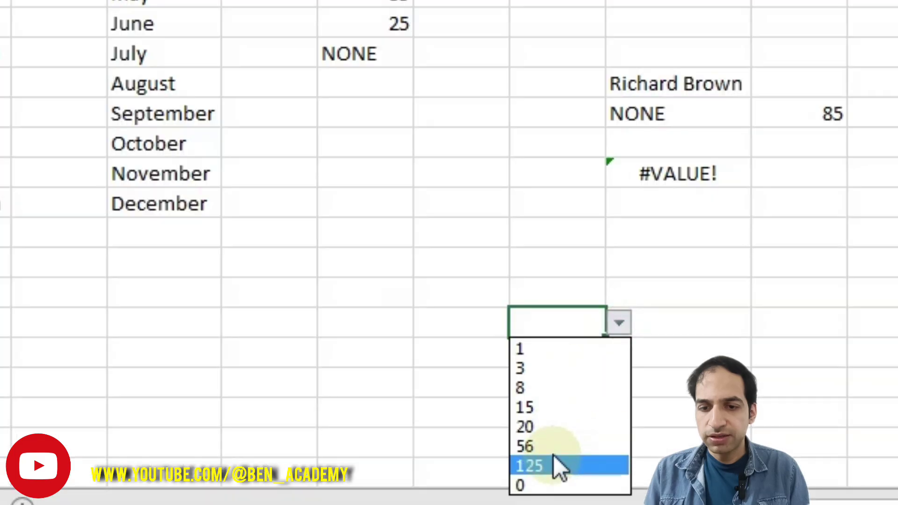
left_click(543, 412)
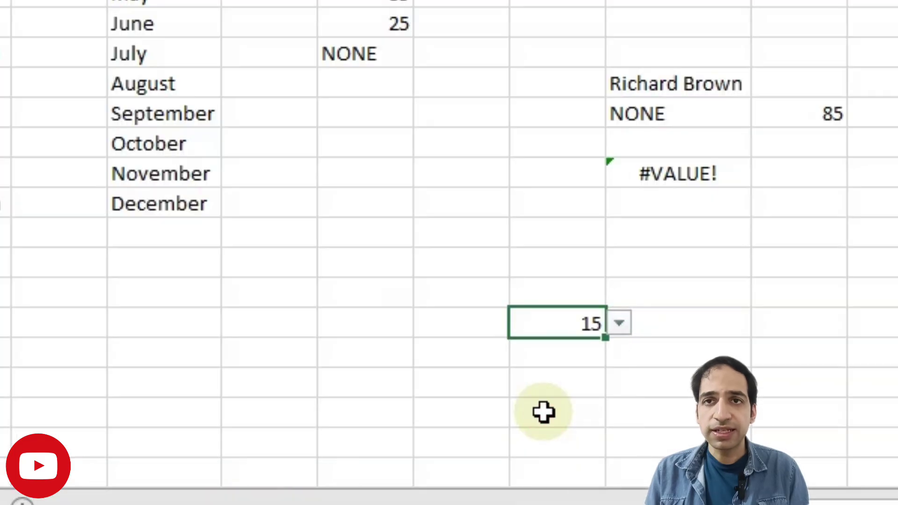
left_click(436, 362)
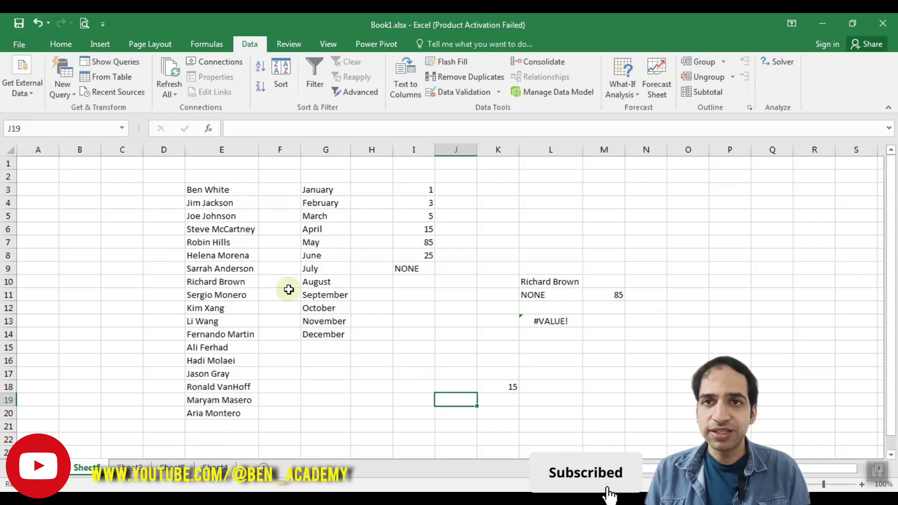
Add a new worksheet and give its cell C4 a List data validation rule with the source =Sheet6!$E$3:$E$20.
left_click(265, 469)
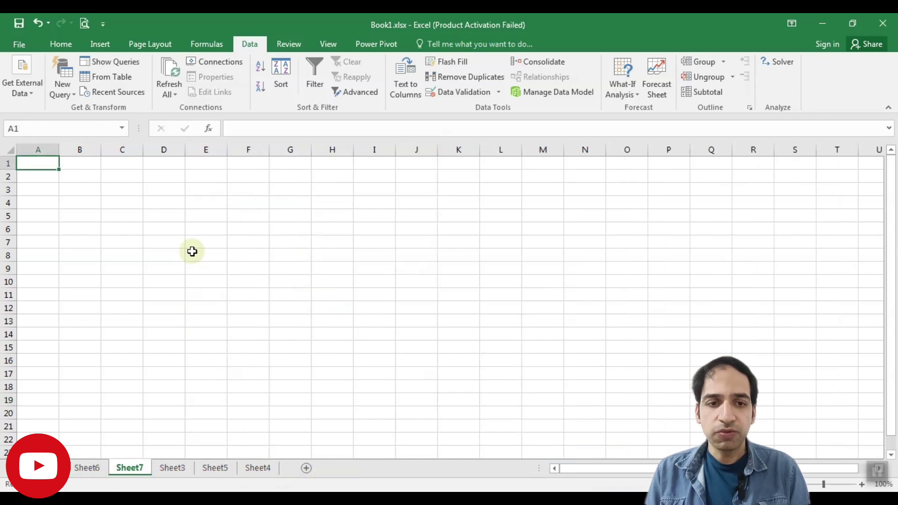
left_click(121, 201)
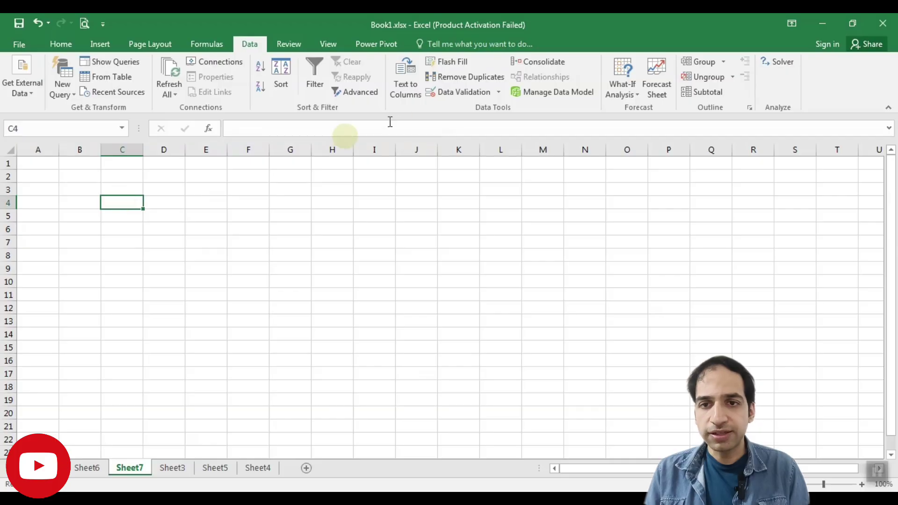
left_click(486, 94)
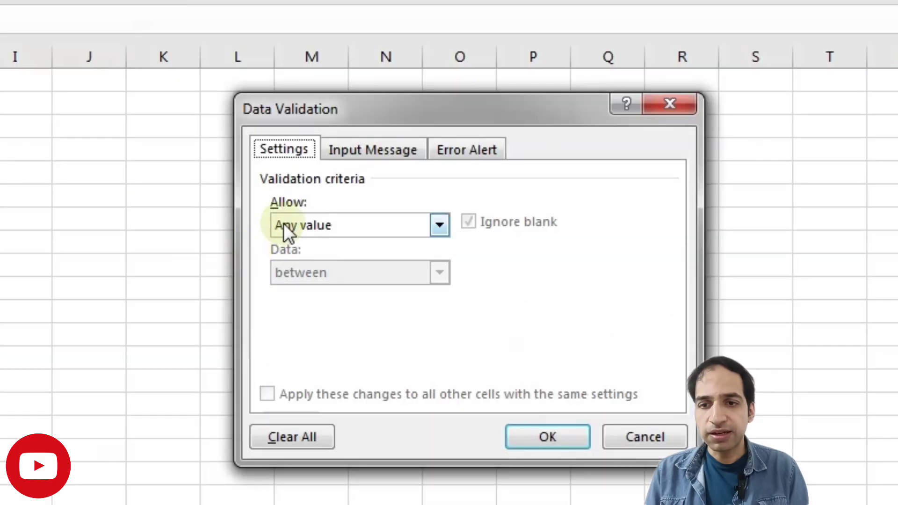
left_click(529, 243)
left_click(303, 290)
left_click(309, 317)
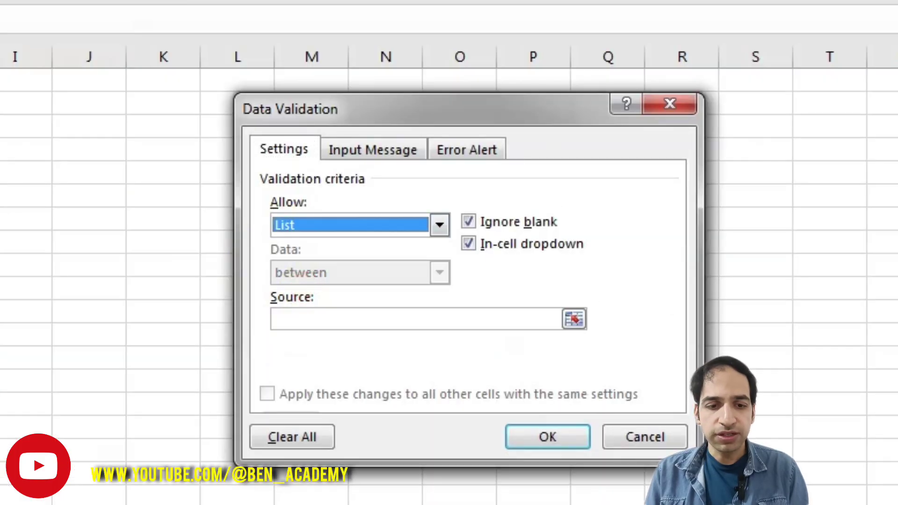
left_click(88, 466)
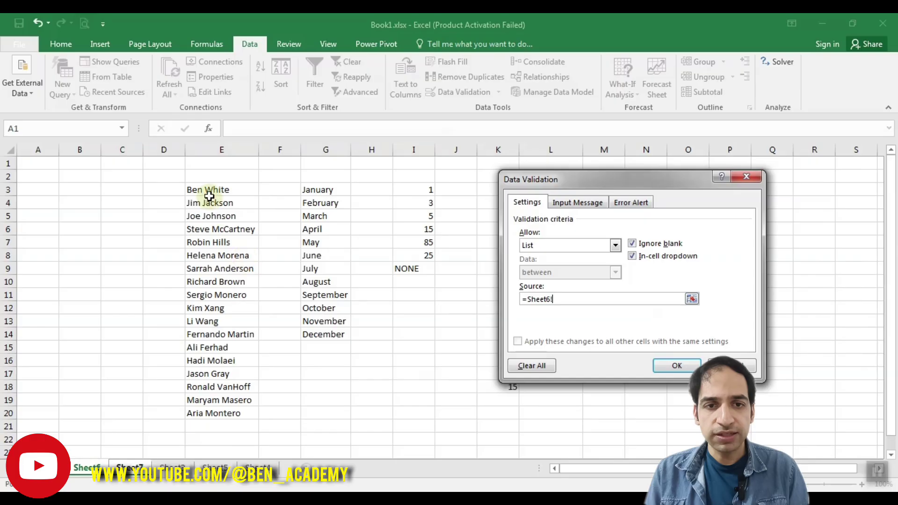
left_click_drag(209, 193, 244, 413)
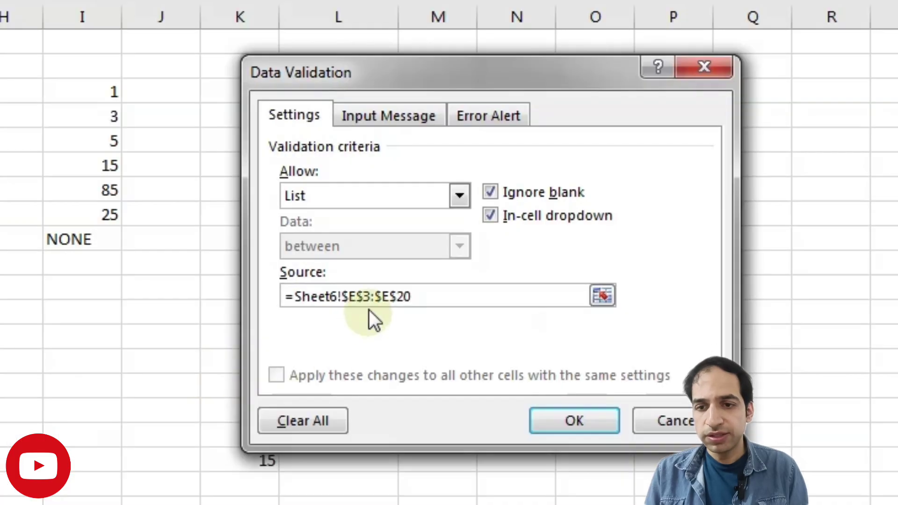
left_click(575, 421)
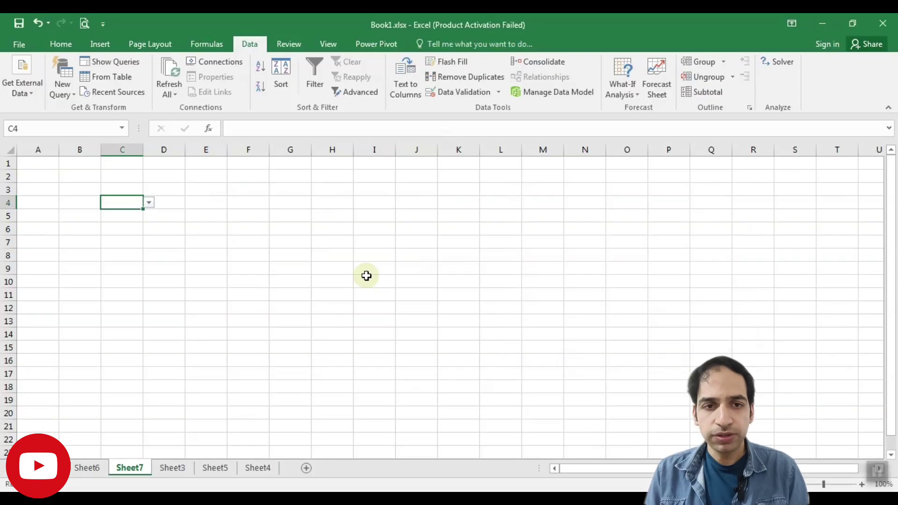
Choose the fourth name from the dropdown in C4 and autofit column C to its width.
left_click(149, 203)
left_click(132, 239)
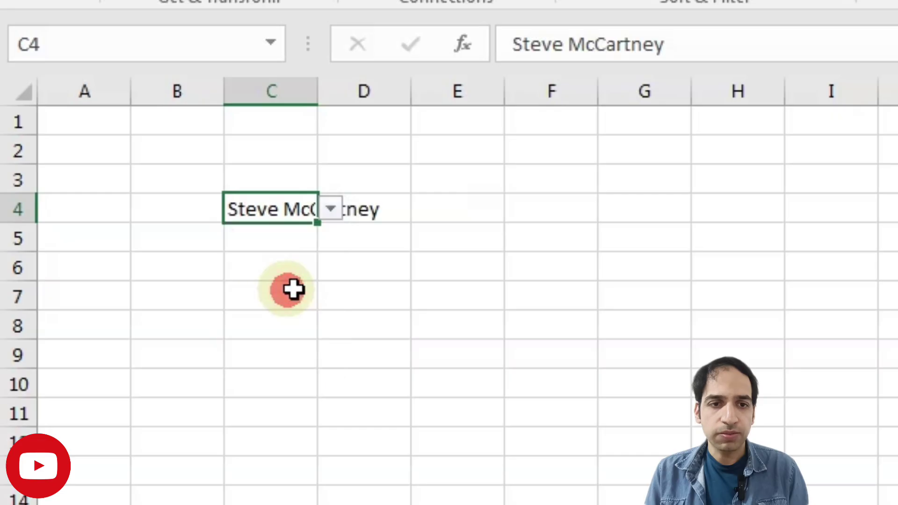
left_click(294, 290)
double_click(316, 82)
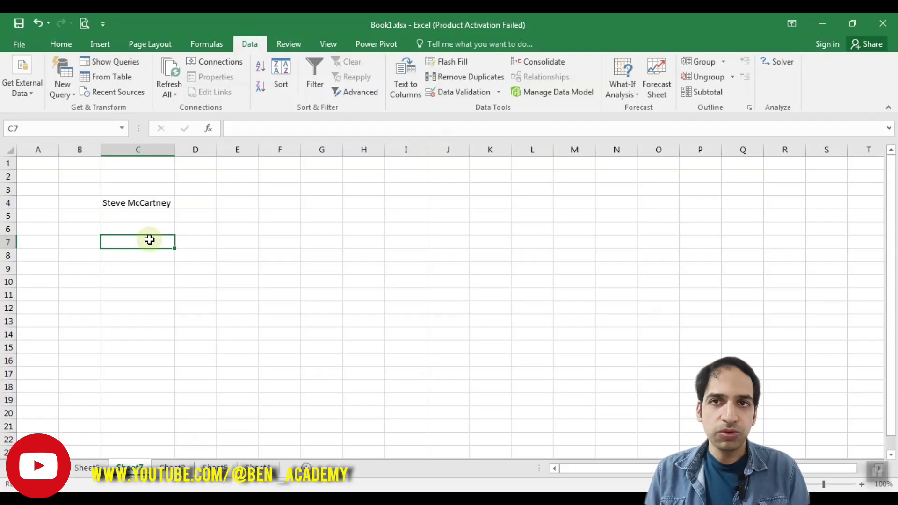
left_click(192, 204)
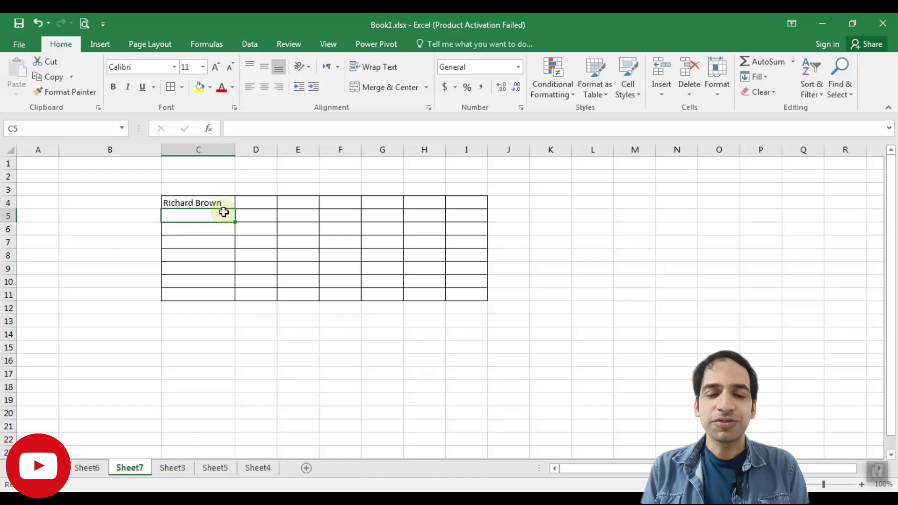